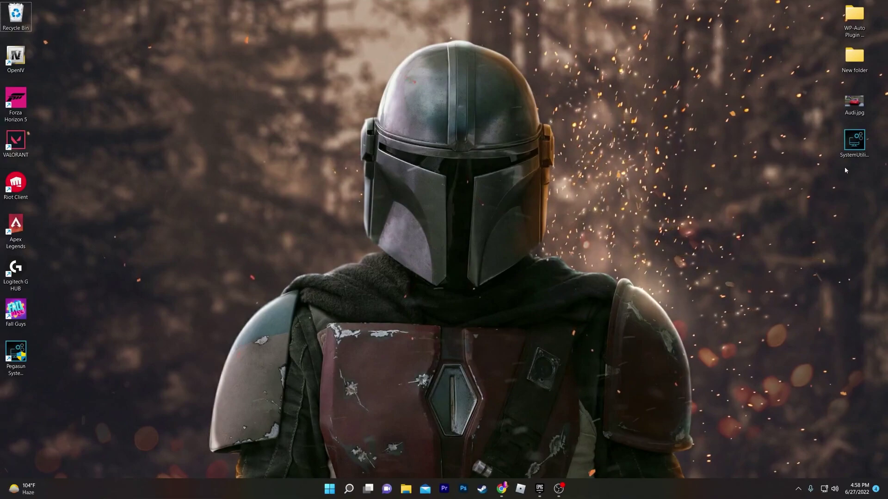
Move the SystemUtilities.exe installer icon toward the top centre of the desktop.
{"action": "left_click_drag", "start_coordinate": [853, 141], "coordinate": [597, 103]}
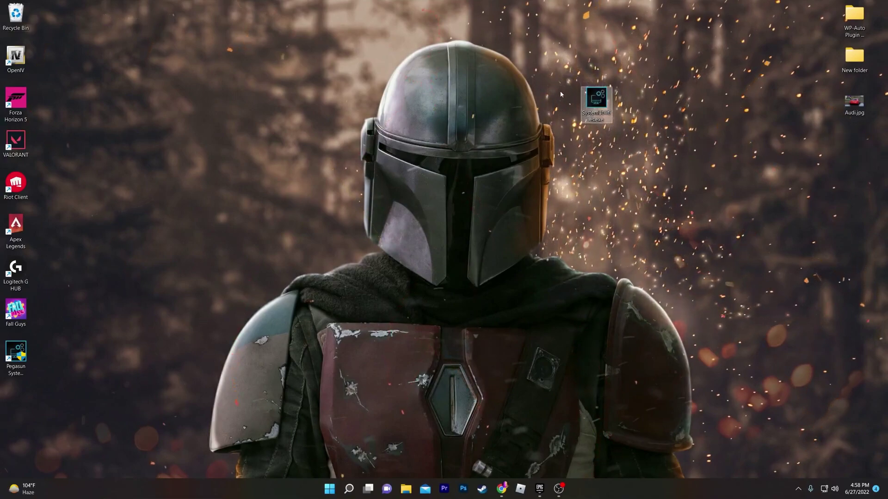
{"action": "mouse_move", "coordinate": [601, 99]}
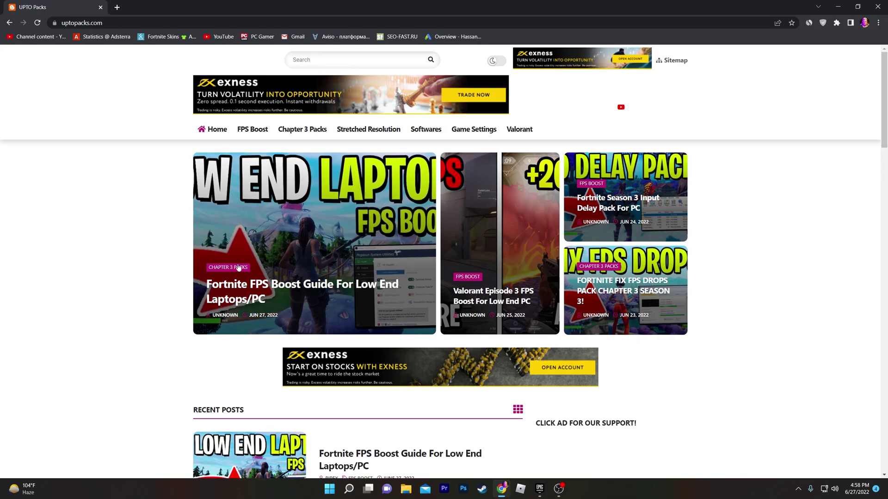
Close the pop-up ad tab that opened in Chrome.
{"action": "scroll", "coordinate": [303, 237], "scroll_direction": "down", "scroll_amount": 2}
{"action": "scroll", "coordinate": [303, 236], "scroll_direction": "down", "scroll_amount": 2}
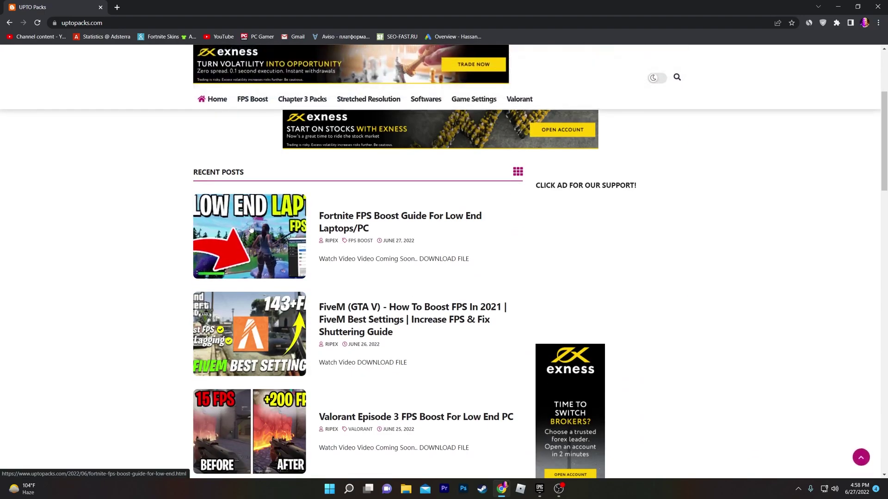
{"action": "left_click", "coordinate": [136, 131]}
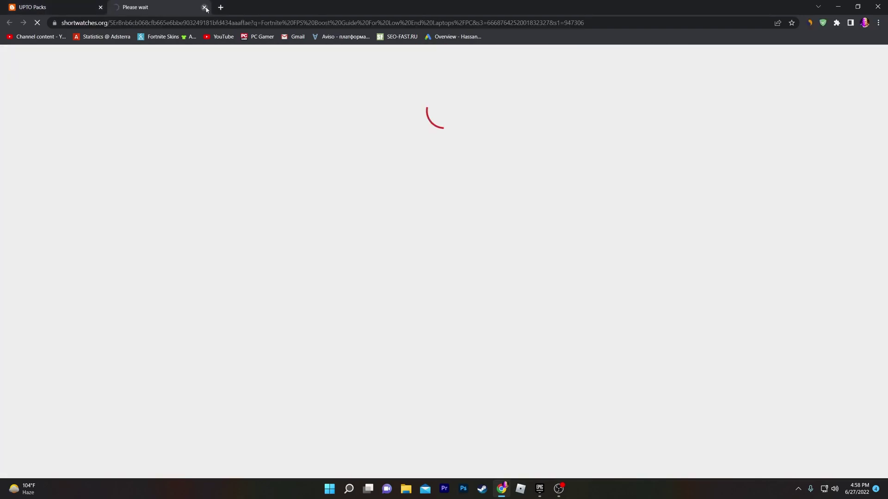
{"action": "left_click", "coordinate": [204, 7]}
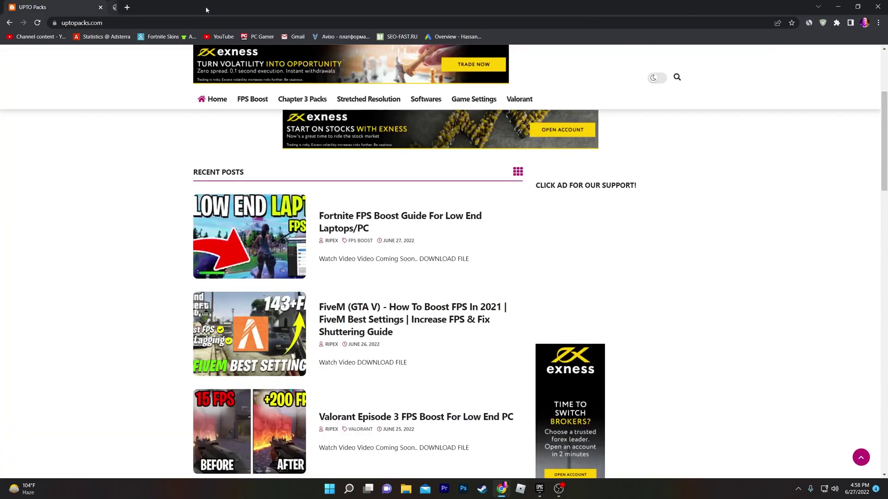
Open the Fortnite FPS Boost Guide post and follow its DOWNLOAD link to MediaFire.
{"action": "left_click", "coordinate": [249, 218]}
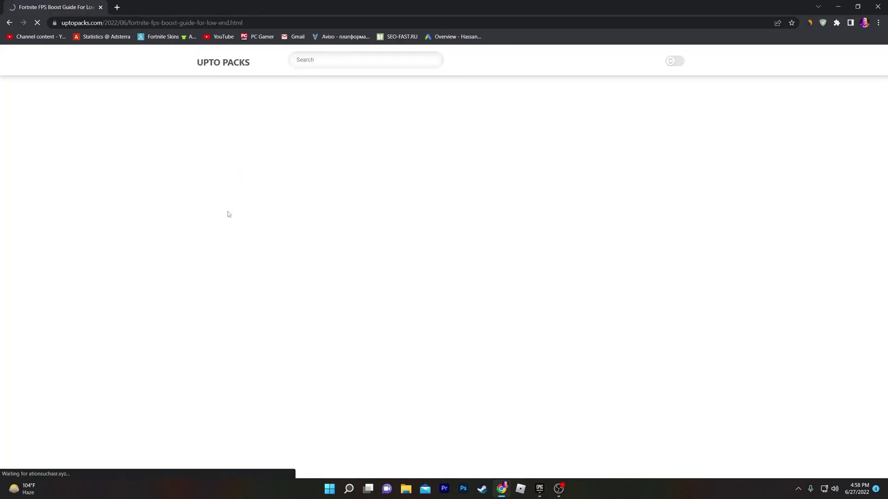
{"action": "scroll", "coordinate": [360, 230], "scroll_direction": "down", "scroll_amount": 5}
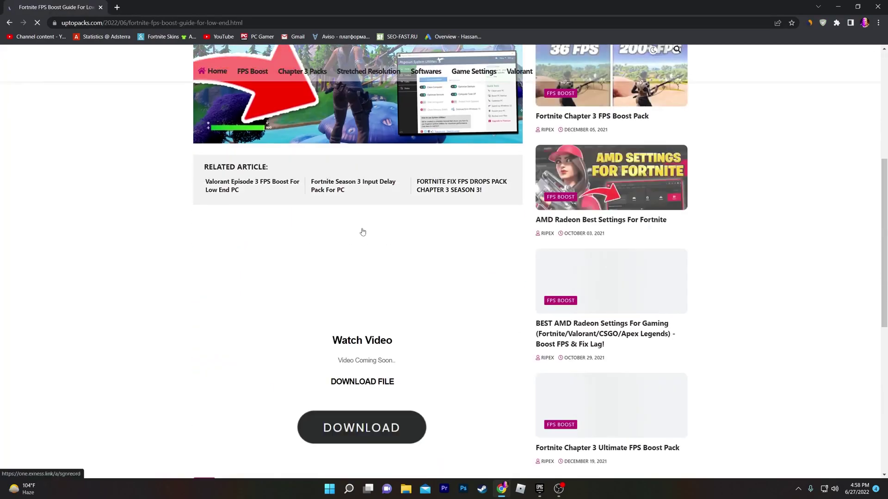
{"action": "scroll", "coordinate": [342, 278], "scroll_direction": "down", "scroll_amount": 1}
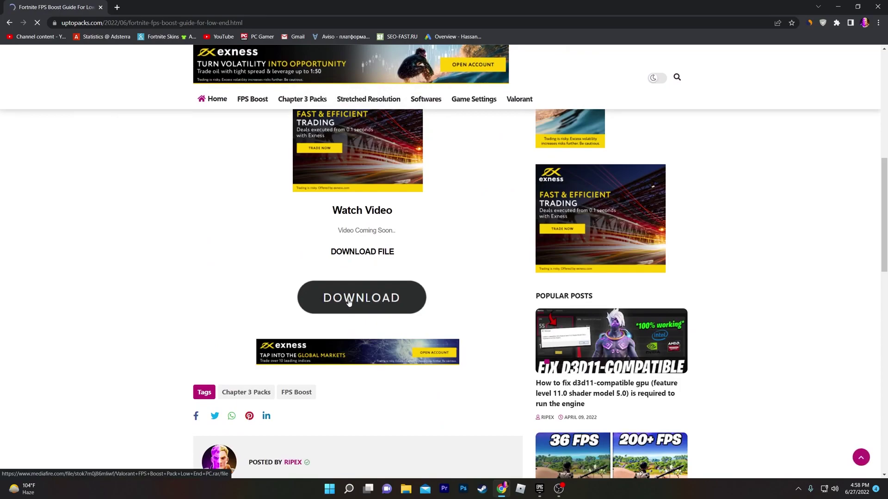
{"action": "left_click", "coordinate": [345, 299]}
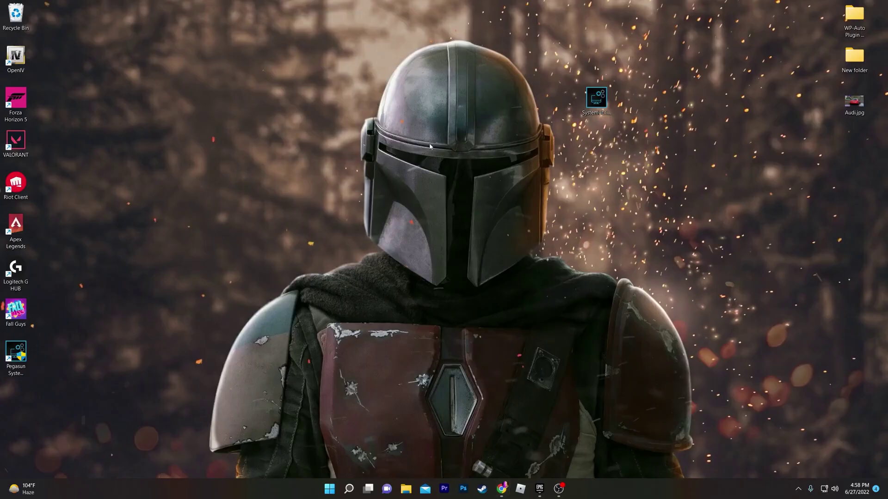
Move the SystemUtilities.exe icon to the top left and launch the installer.
{"action": "left_click_drag", "start_coordinate": [604, 110], "coordinate": [306, 65]}
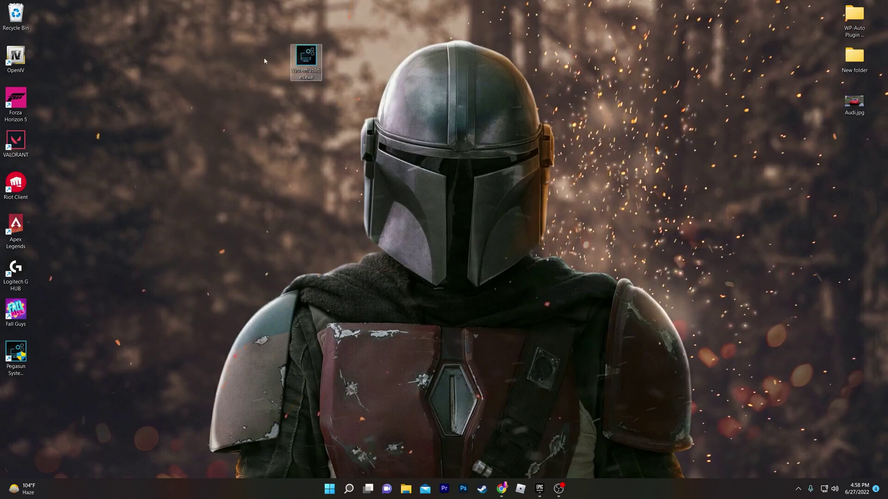
{"action": "double_click", "coordinate": [306, 65]}
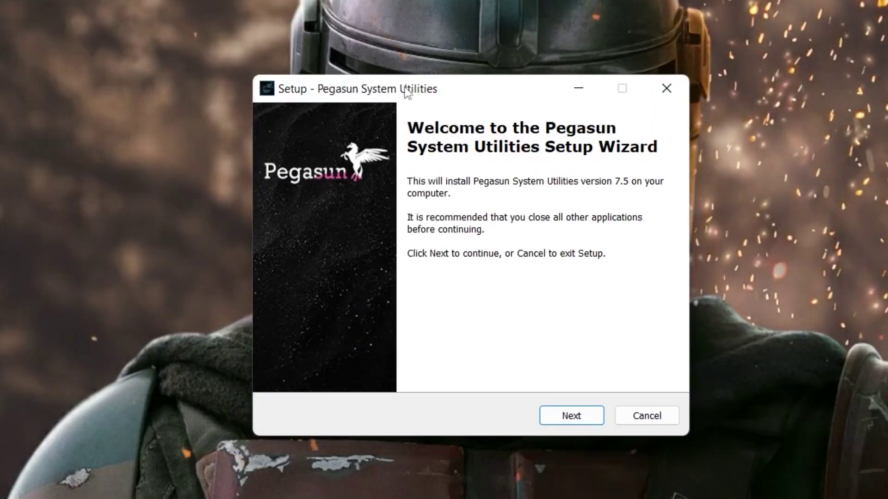
Accept the licence, keep the default location and desktop shortcut, and start installing.
{"action": "left_click", "coordinate": [593, 415]}
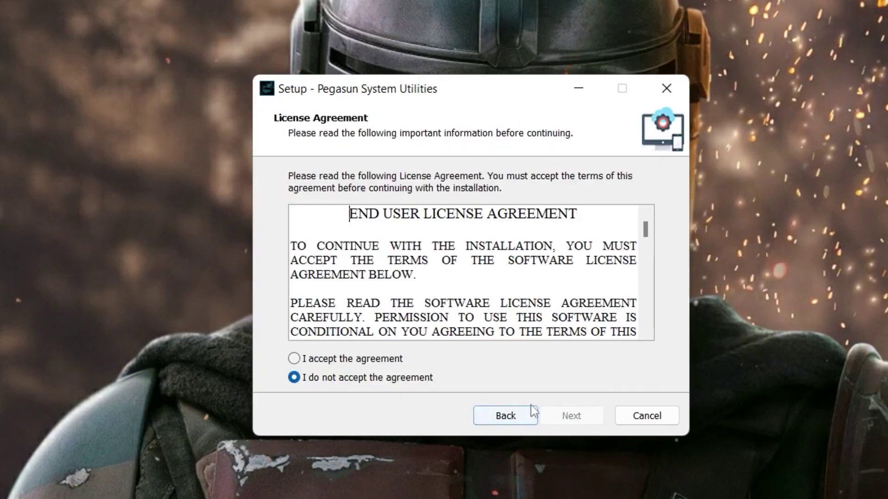
{"action": "left_click", "coordinate": [379, 364]}
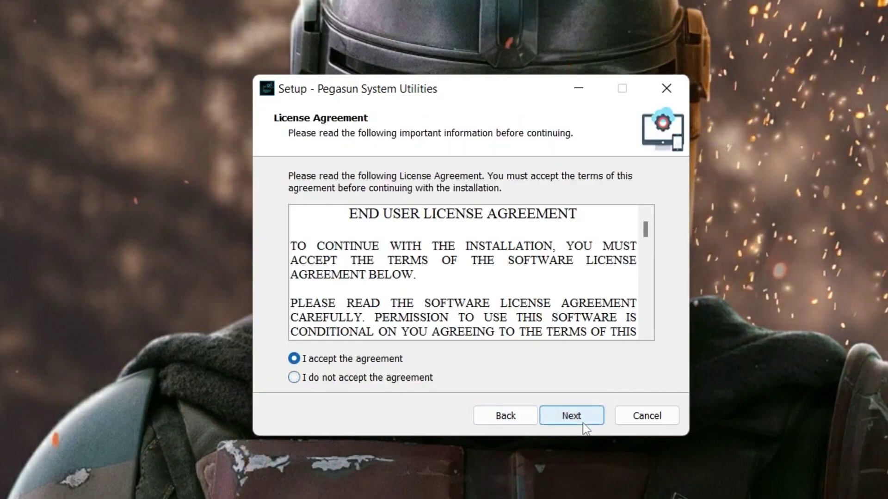
{"action": "left_click", "coordinate": [578, 423]}
{"action": "left_click", "coordinate": [578, 423]}
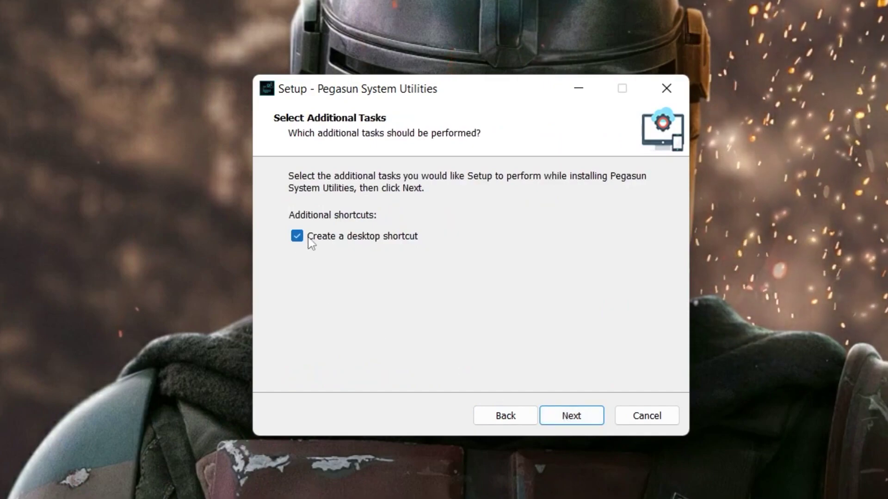
{"action": "left_click", "coordinate": [579, 420]}
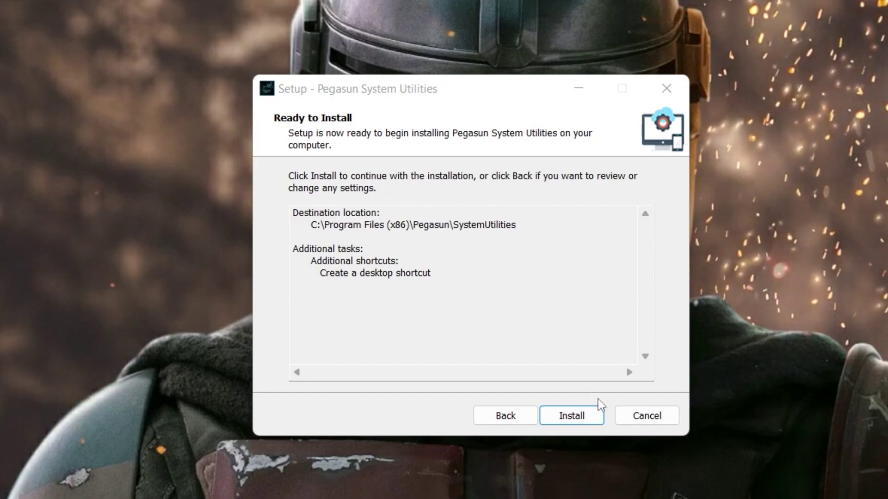
{"action": "left_click", "coordinate": [662, 420]}
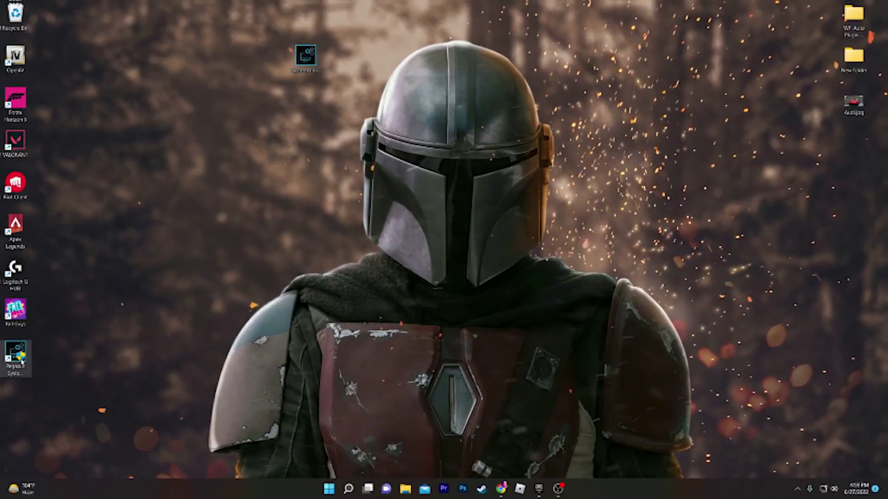
Launch Pegasun System Utilities and run 1-Click Maintenance with Analyze and Optimize.
{"action": "double_click", "coordinate": [16, 353]}
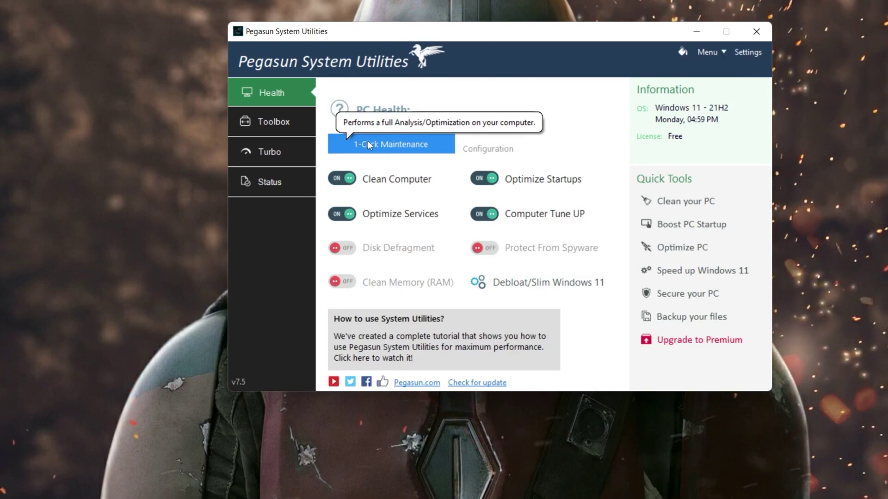
{"action": "left_click", "coordinate": [387, 147]}
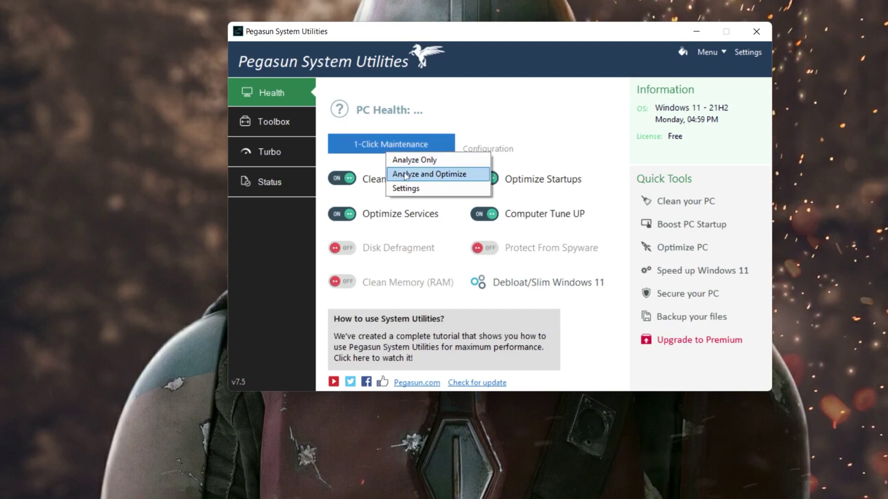
{"action": "left_click", "coordinate": [431, 178]}
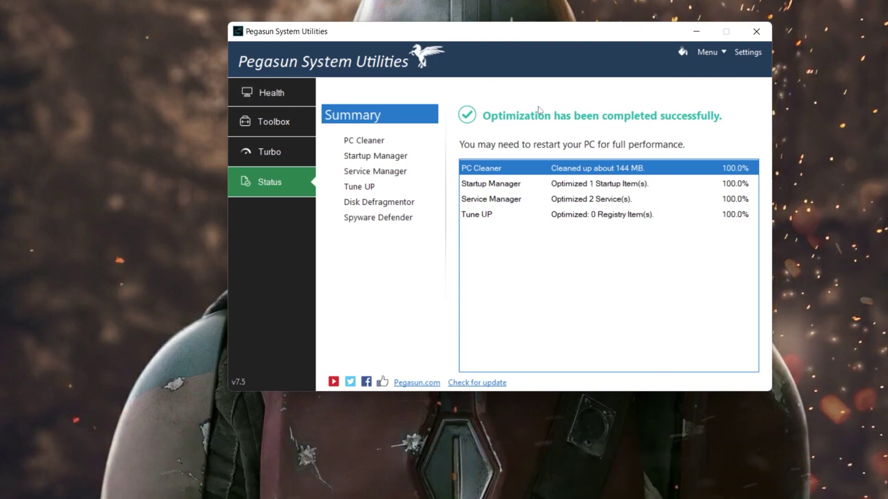
Switch to the Health tab to see the optimization-completed status.
{"action": "left_click", "coordinate": [262, 93]}
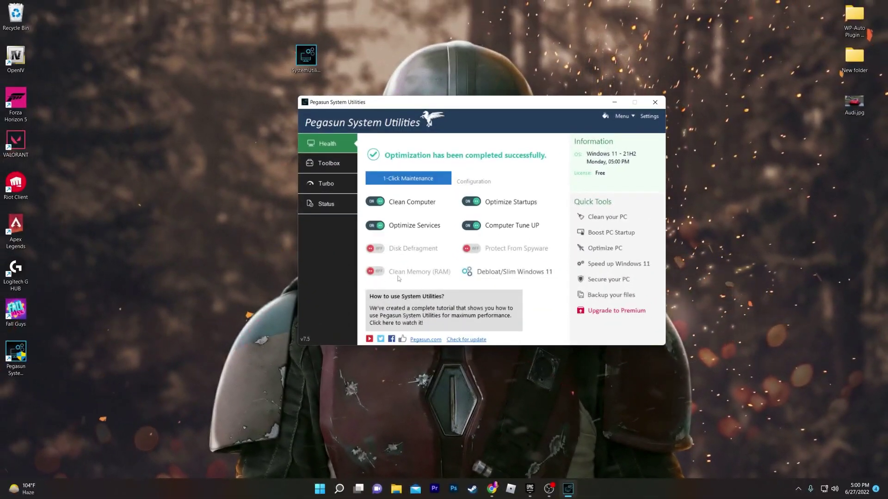
Open the System Protection restore point settings from Windows search.
{"action": "left_click", "coordinate": [340, 489]}
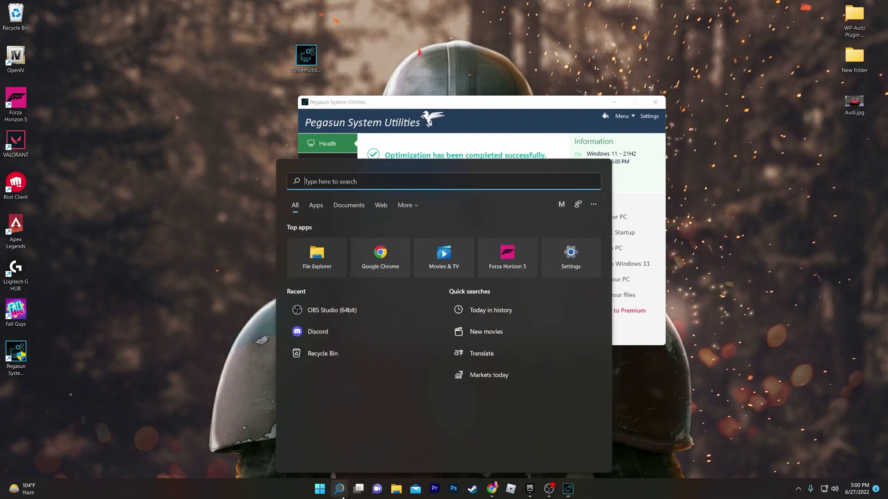
{"action": "type", "text": "resource Monitor"}
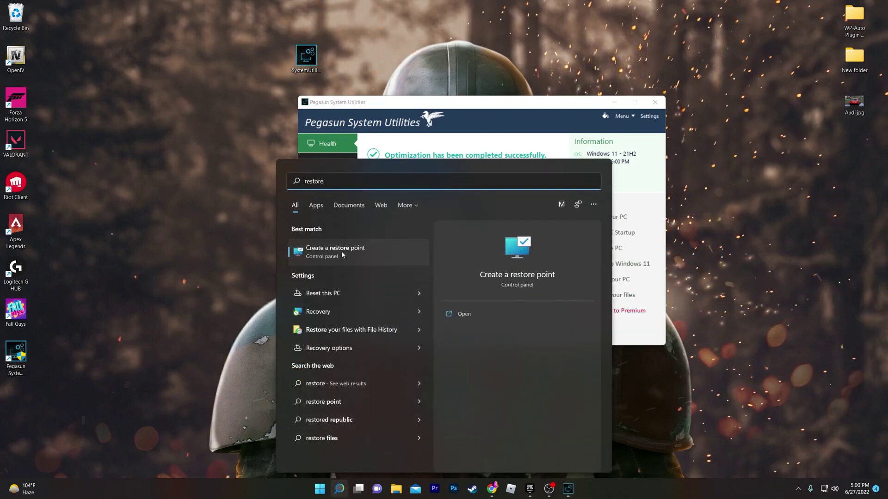
{"action": "left_click", "coordinate": [342, 255]}
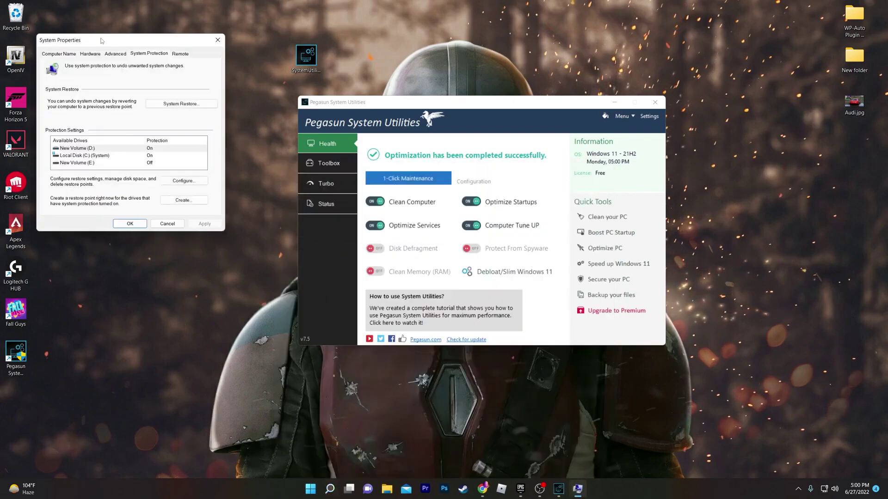
{"action": "left_click_drag", "start_coordinate": [101, 41], "coordinate": [250, 53]}
Confirm protection for New Volume (D:), cancel the restore point, and close System Properties.
{"action": "left_click", "coordinate": [333, 193]}
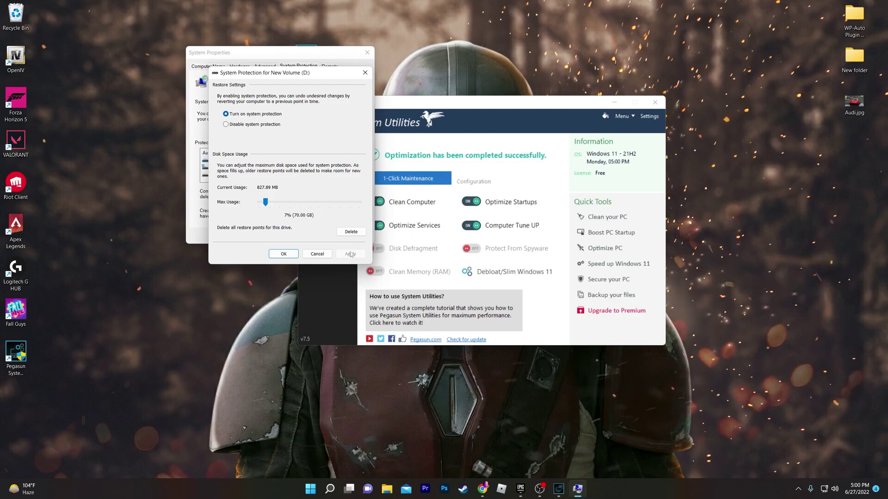
{"action": "left_click", "coordinate": [284, 254]}
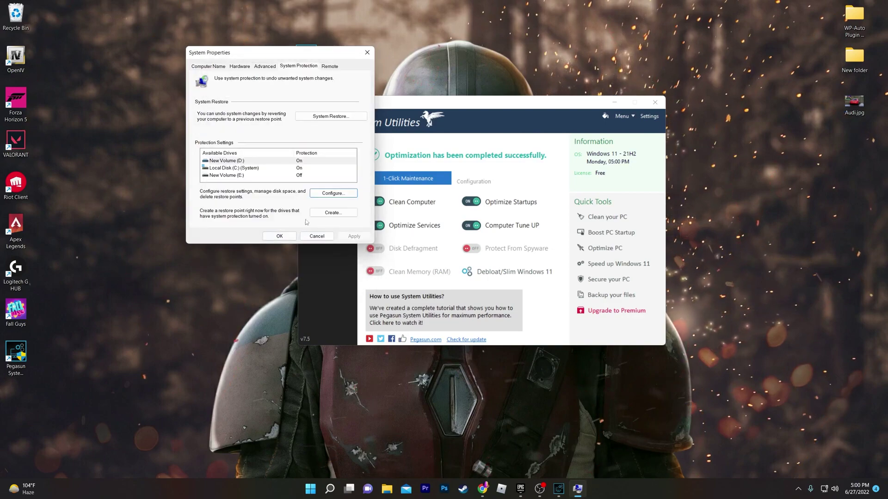
{"action": "left_click", "coordinate": [334, 213]}
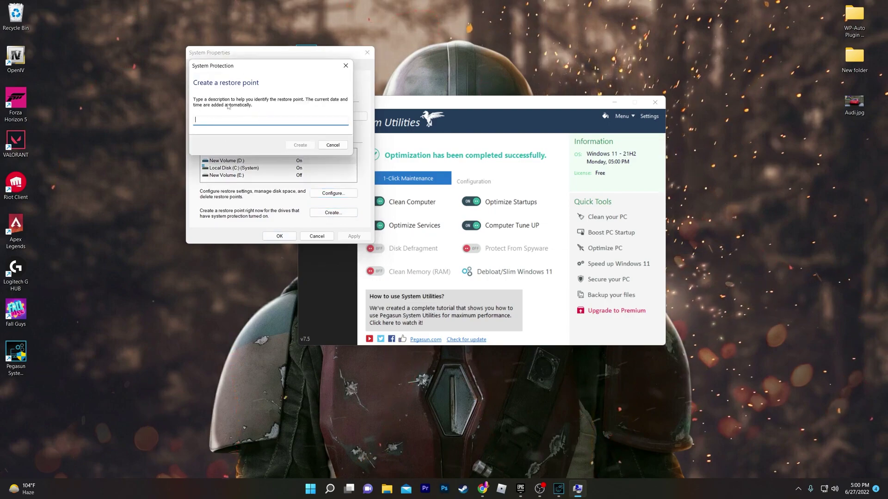
{"action": "left_click", "coordinate": [332, 145]}
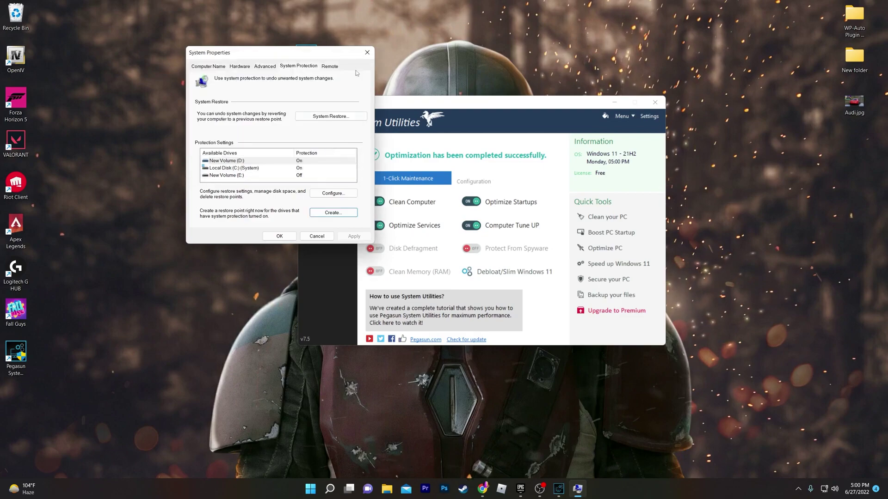
{"action": "left_click", "coordinate": [280, 236]}
{"action": "left_click_drag", "start_coordinate": [409, 108], "coordinate": [360, 115]}
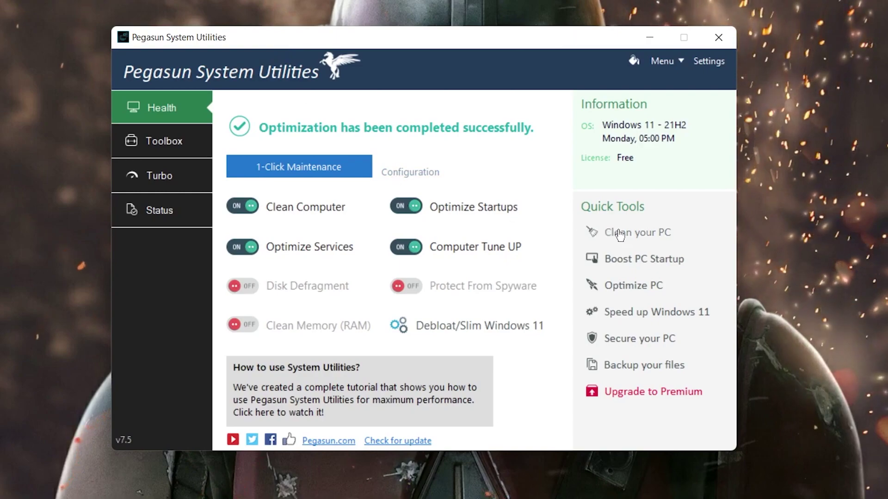
Open Clean your PC from the Quick Tools section.
{"action": "left_click", "coordinate": [648, 237]}
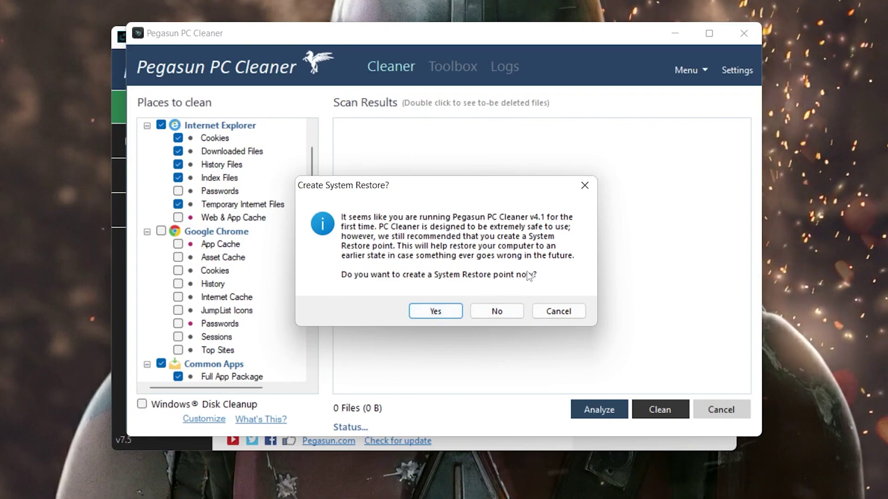
Decline the restore point and scan the selected locations for junk files.
{"action": "left_click", "coordinate": [501, 310]}
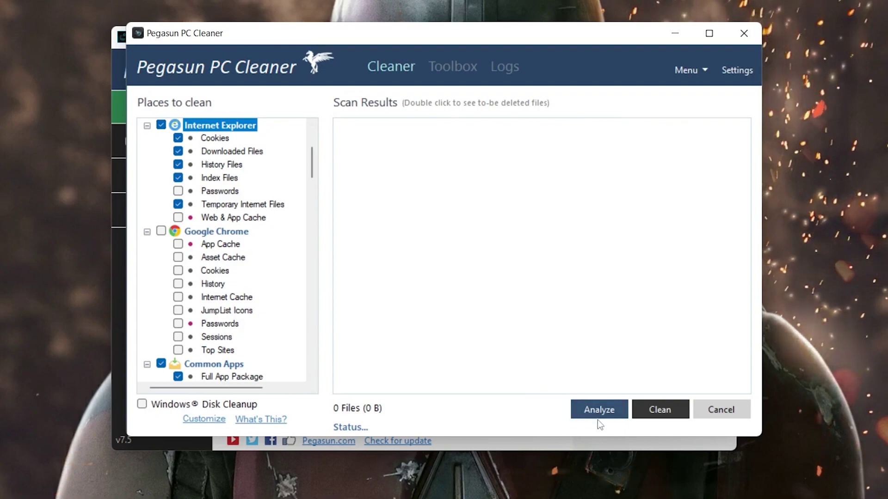
{"action": "left_click", "coordinate": [605, 410]}
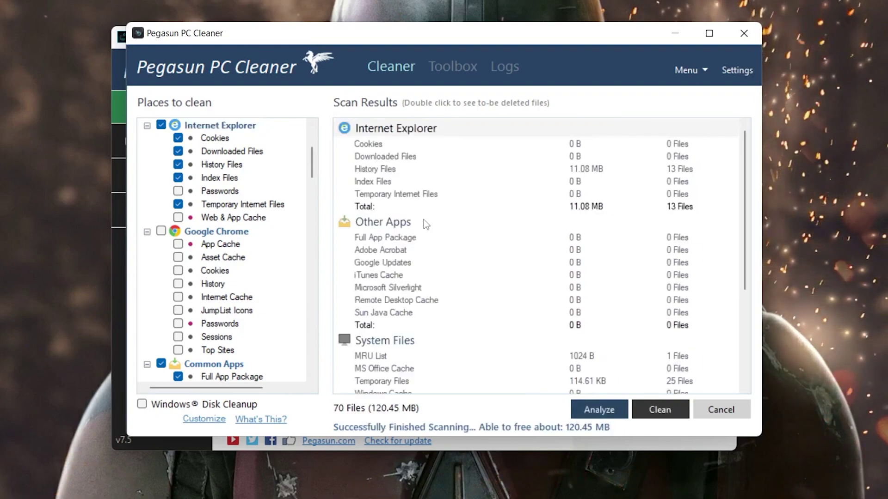
{"action": "scroll", "coordinate": [360, 151], "scroll_direction": "down", "scroll_amount": 5}
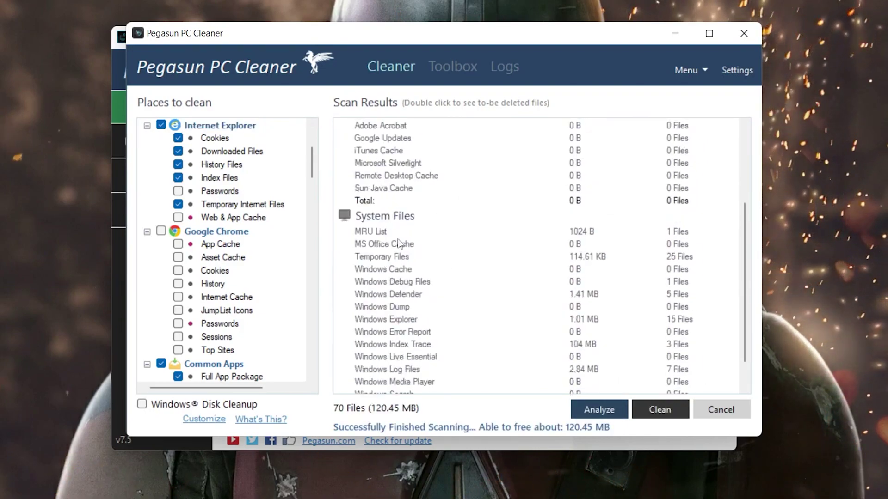
{"action": "scroll", "coordinate": [394, 318], "scroll_direction": "up", "scroll_amount": 3}
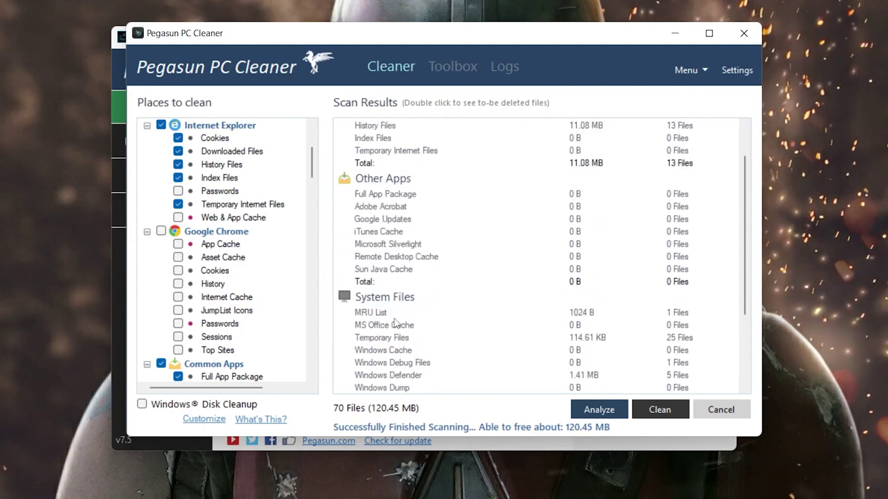
{"action": "scroll", "coordinate": [458, 319], "scroll_direction": "down", "scroll_amount": 3}
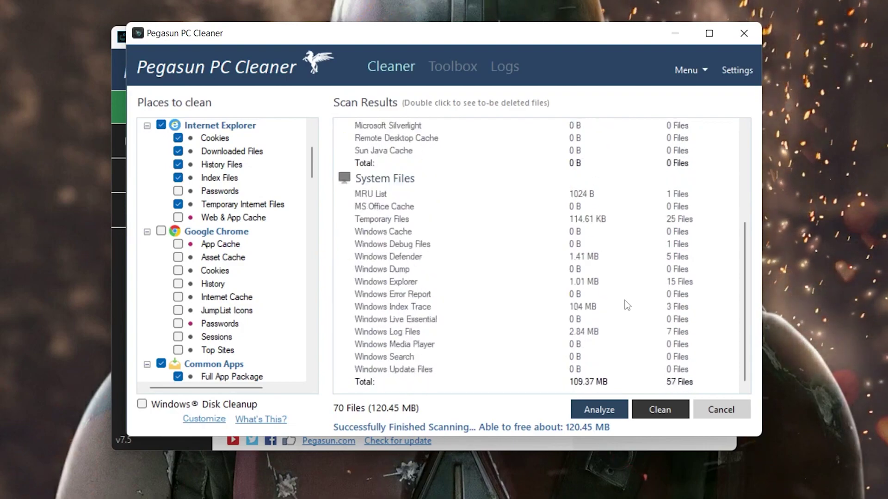
Clean the 120.45 MB of junk found, close PC Cleaner, and open Boost PC Startup.
{"action": "left_click", "coordinate": [668, 415]}
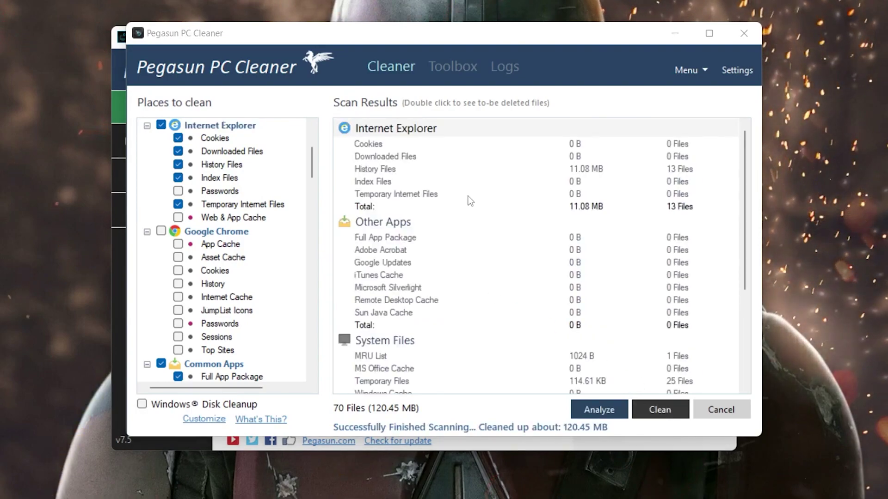
{"action": "left_click", "coordinate": [383, 156]}
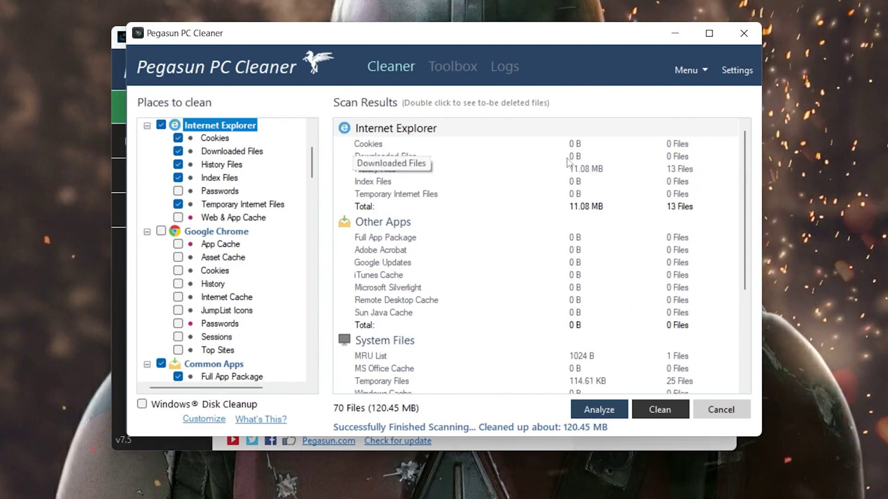
{"action": "left_click", "coordinate": [751, 40]}
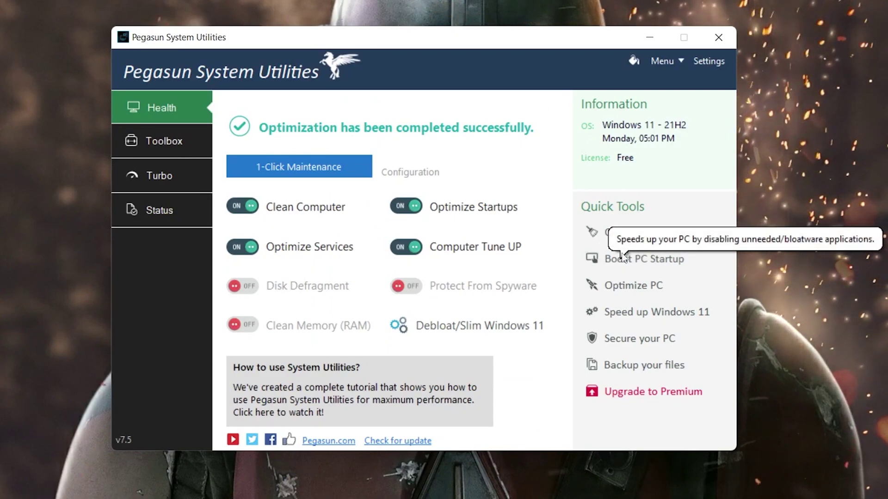
{"action": "left_click", "coordinate": [646, 259]}
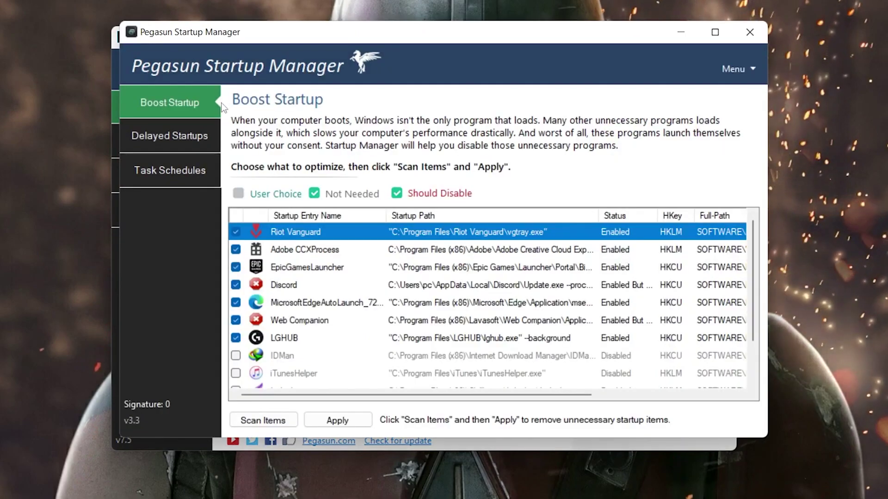
Disable the Discord, MicrosoftEdgeAutoLaunch and Web Companion startup entries and apply.
{"action": "left_click_drag", "start_coordinate": [373, 37], "coordinate": [417, 0]}
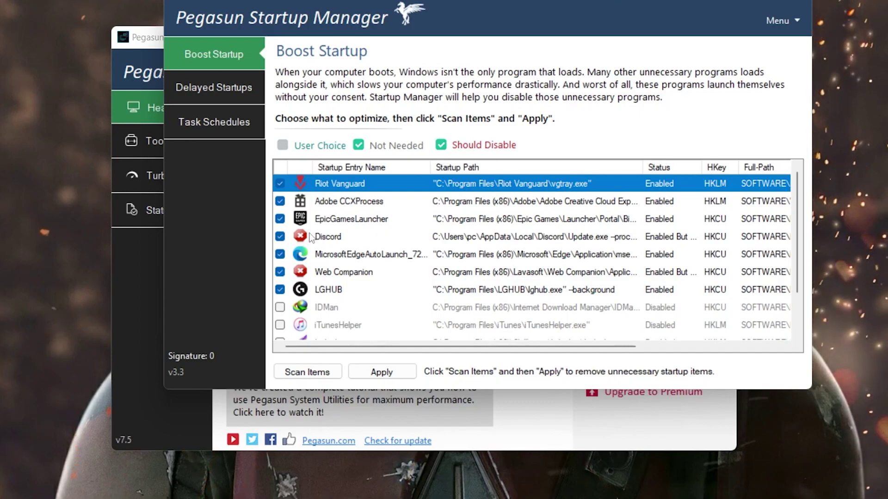
{"action": "left_click", "coordinate": [331, 238]}
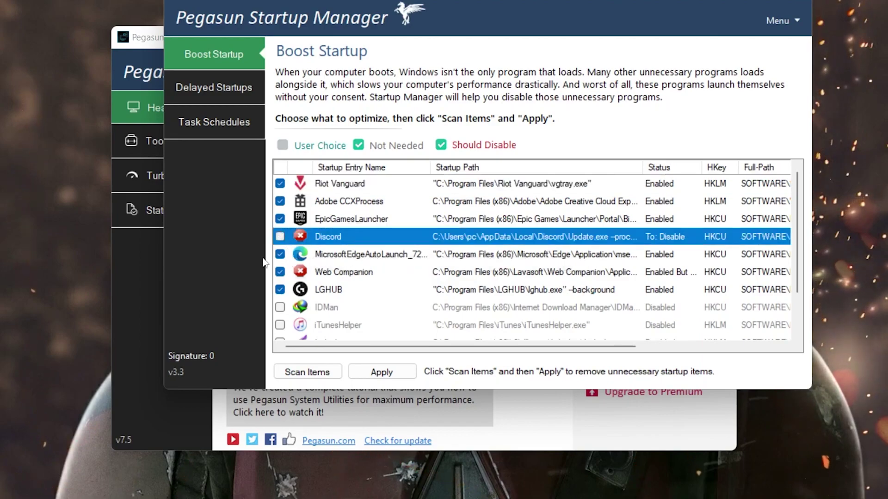
{"action": "left_click", "coordinate": [283, 249]}
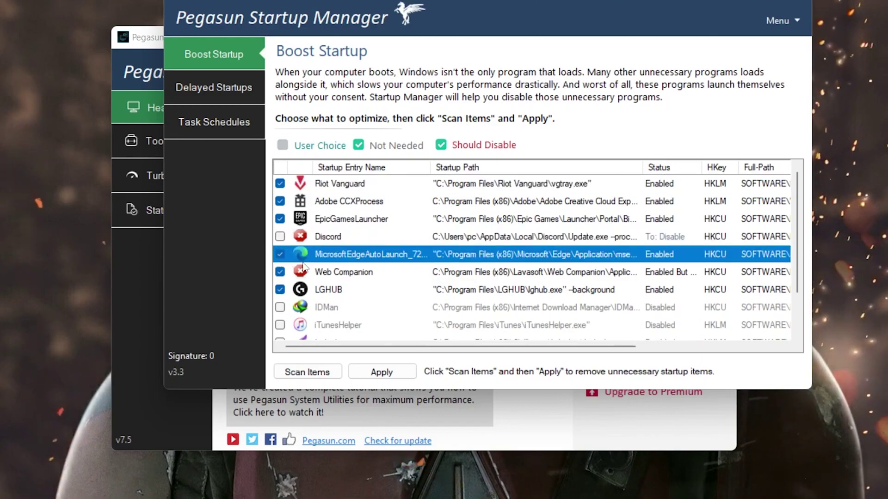
{"action": "left_click", "coordinate": [282, 273]}
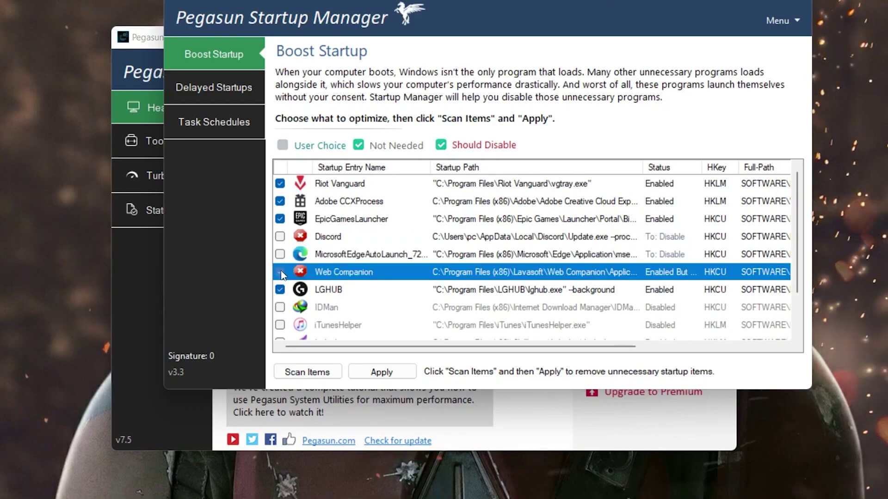
{"action": "scroll", "coordinate": [363, 261], "scroll_direction": "down", "scroll_amount": 1}
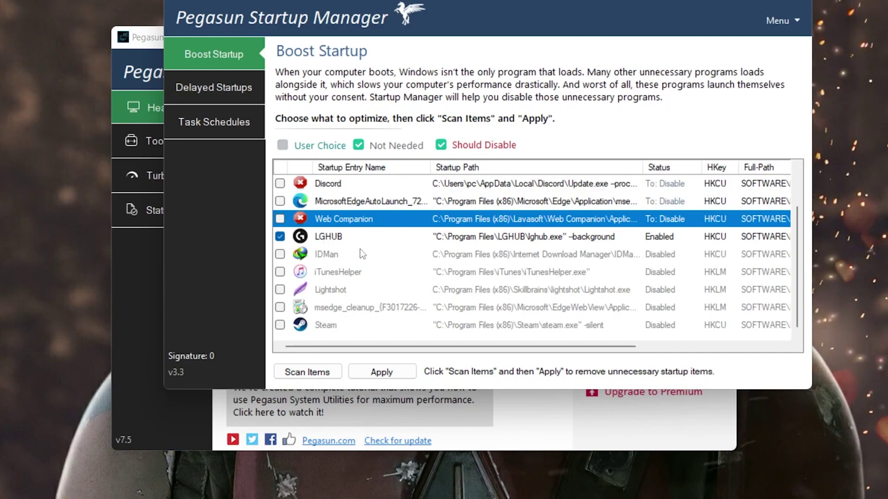
{"action": "scroll", "coordinate": [360, 249], "scroll_direction": "up", "scroll_amount": 1}
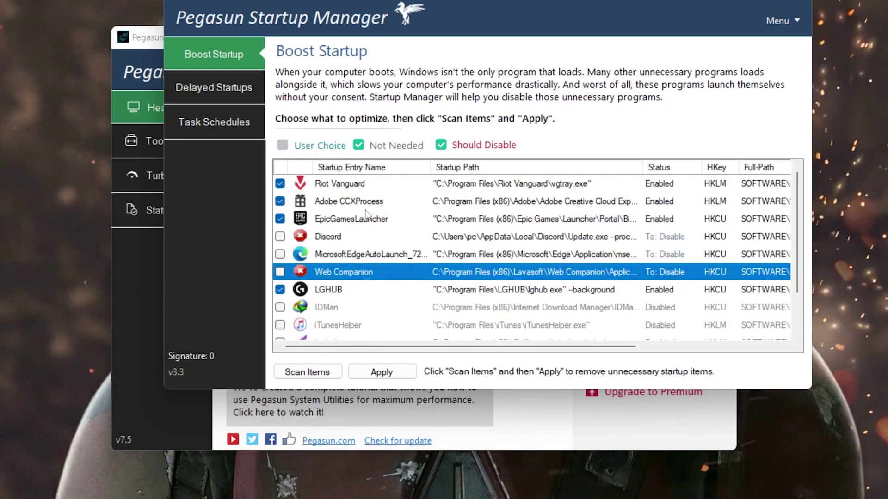
{"action": "left_click", "coordinate": [396, 372]}
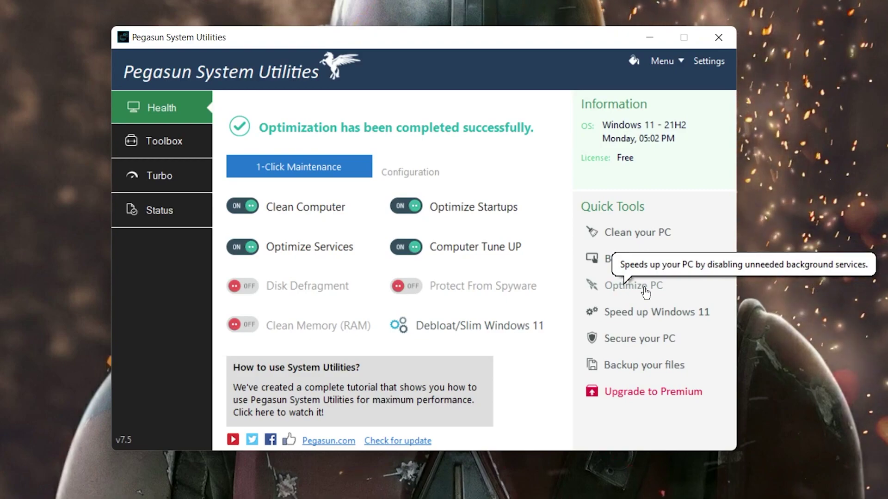
Launch Pegasun Service Manager from the Optimize PC quick tool.
{"action": "left_click", "coordinate": [624, 287]}
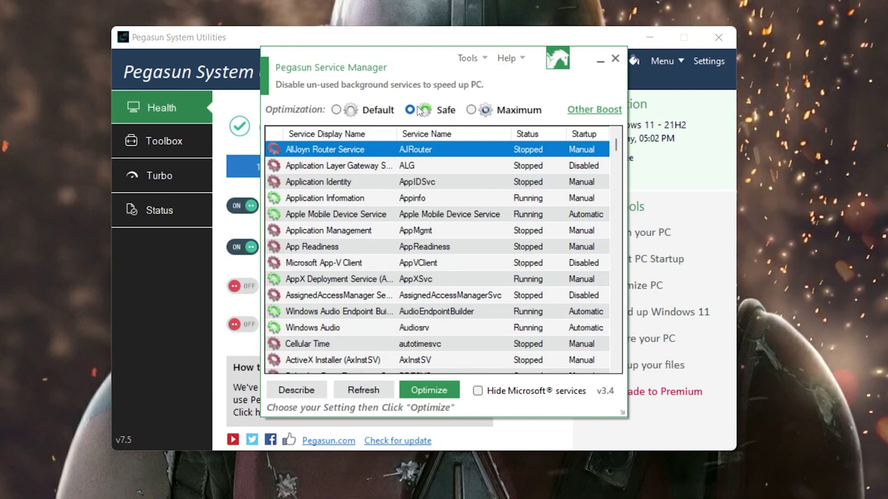
Run the Safe optimization, disabling Delivery Optimization and setting State Repository Service to Manual.
{"action": "left_click", "coordinate": [437, 390]}
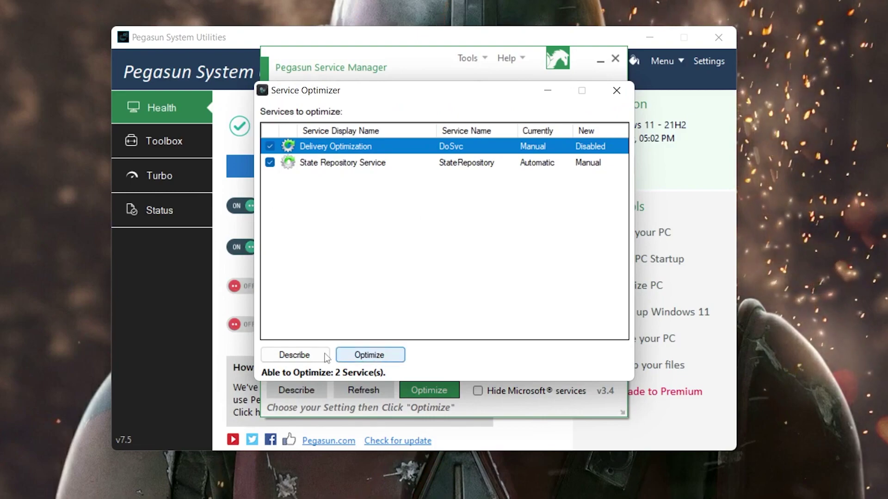
{"action": "left_click", "coordinate": [369, 355]}
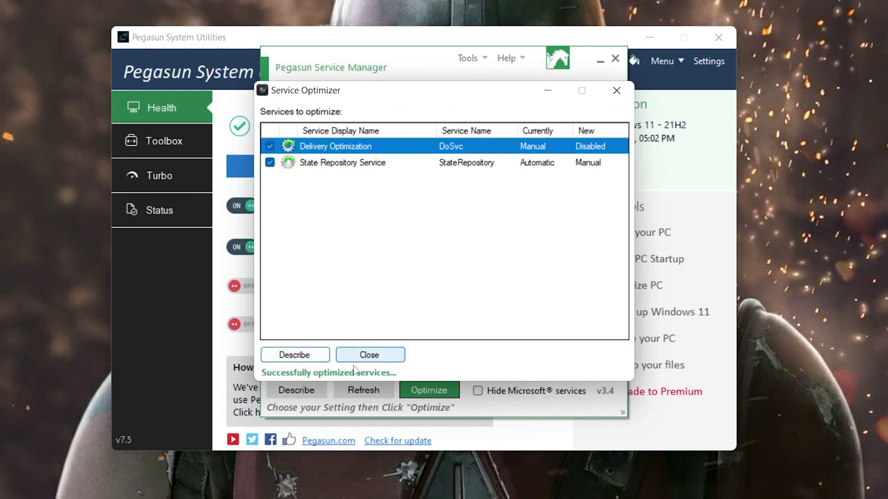